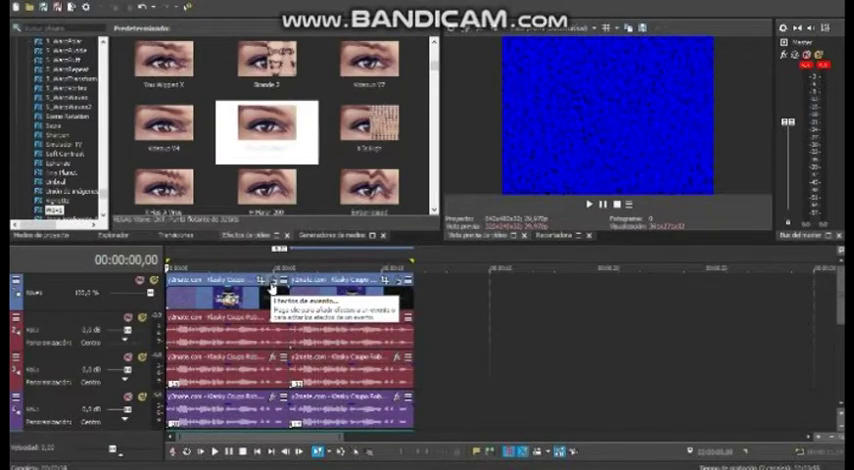
# - Apply a different Gradient Map preset to the first logo clip
pyautogui.click(272, 287)
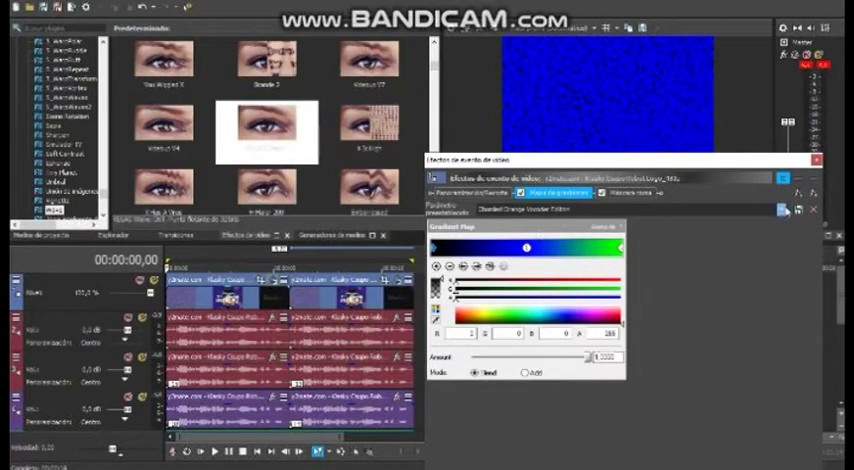
pyautogui.click(783, 210)
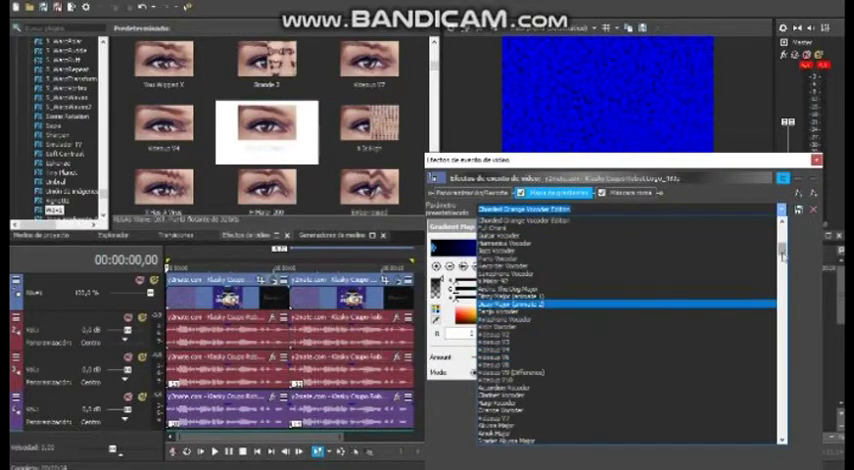
pyautogui.click(520, 297)
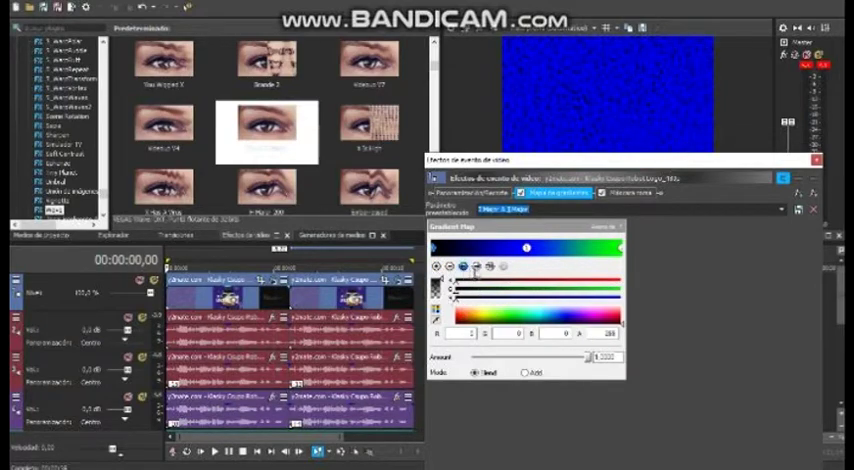
# - Make one gradient colour stop green and move it to the gradient's right end
pyautogui.click(526, 248)
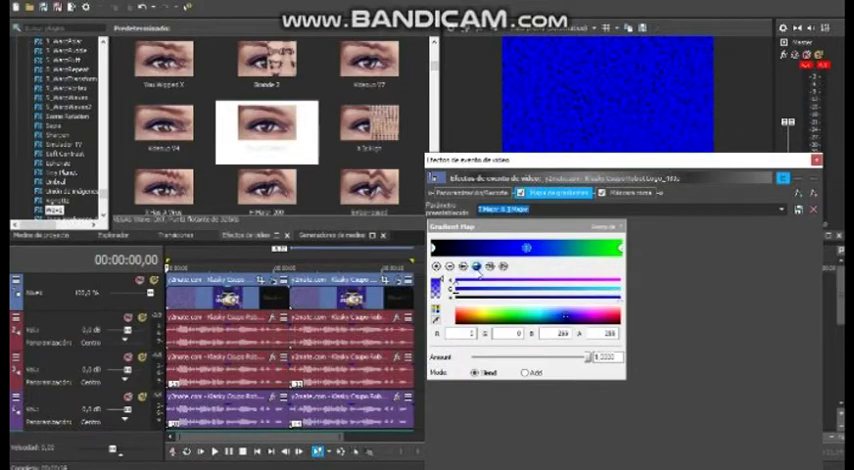
pyautogui.click(480, 275)
pyautogui.moveTo(594, 248); pyautogui.dragTo(620, 248)
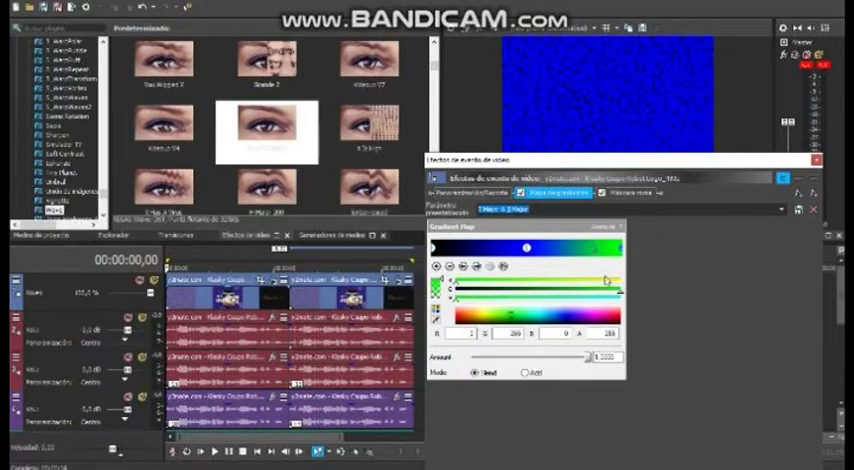
pyautogui.click(630, 192)
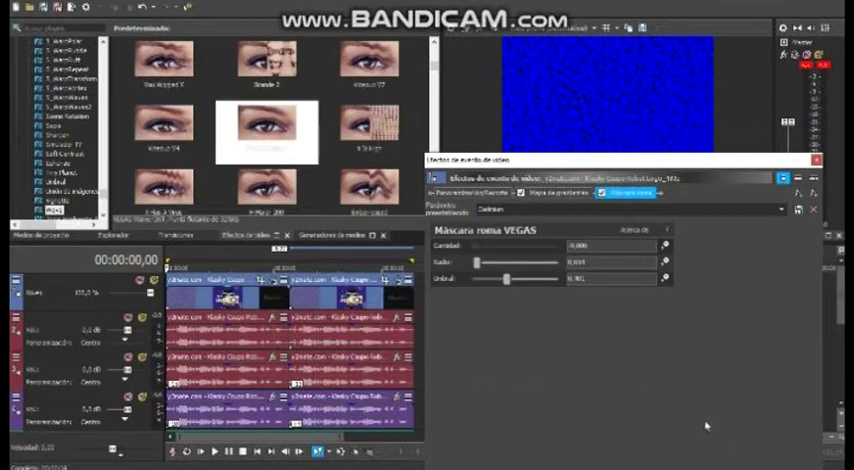
# - Set the Máscara roma (unsharp mask) Cantidad to 9 and close the Video Event FX window
pyautogui.doubleClick(578, 245)
pyautogui.write('9')
pyautogui.click(816, 160)
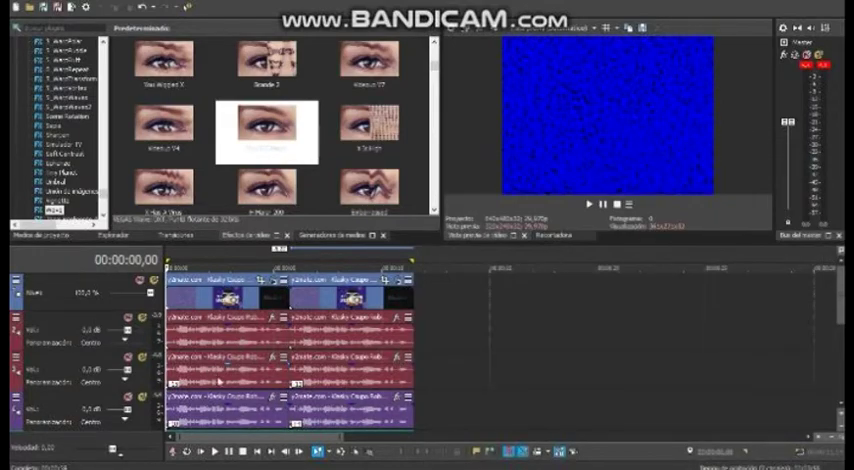
# - Set Cambio de tono in the properties of the second audio track's first event
pyautogui.rightClick(230, 372)
pyautogui.click(250, 460)
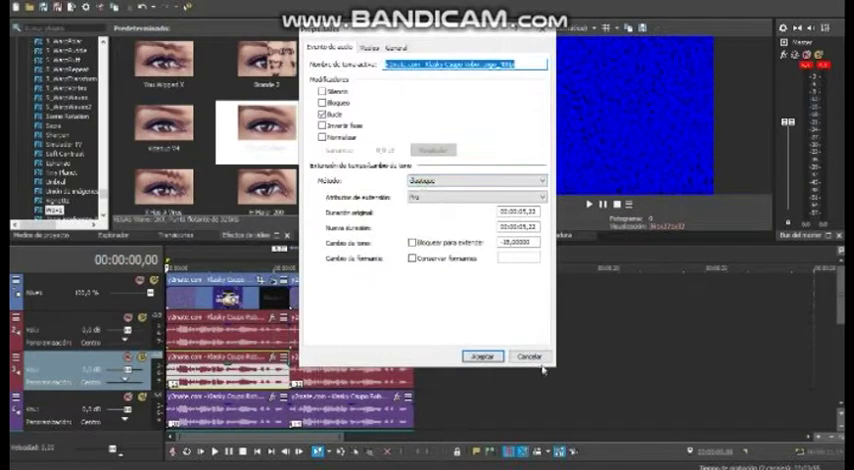
pyautogui.click(530, 356)
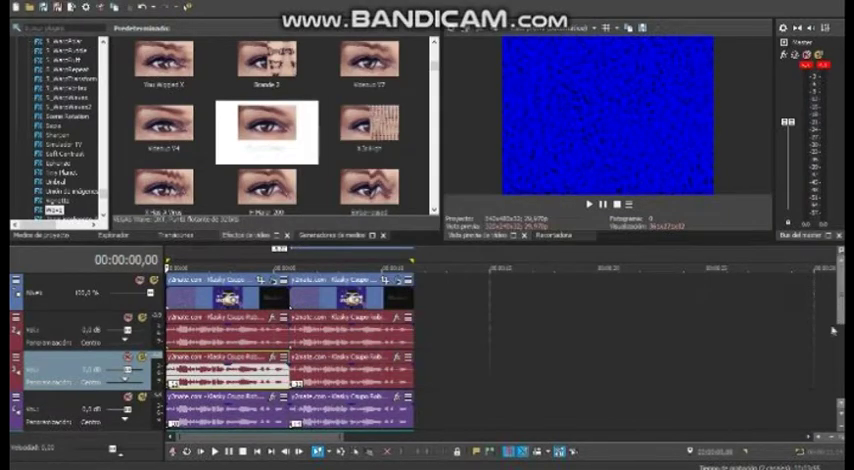
pyautogui.scroll(-2, 833, 330)
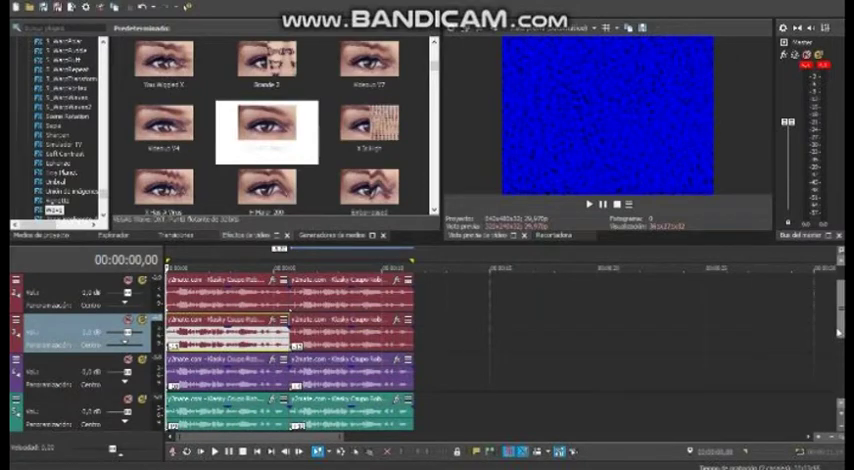
pyautogui.scroll(-1, 824, 358)
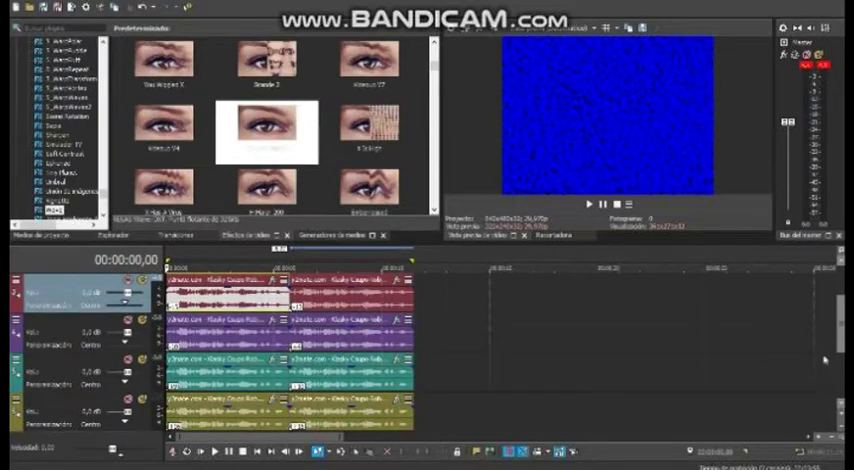
pyautogui.scroll(-1, 824, 358)
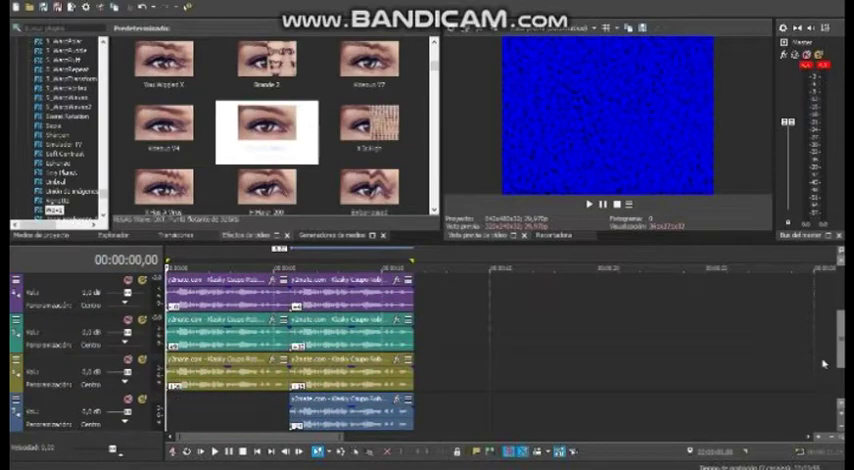
pyautogui.scroll(2, 824, 362)
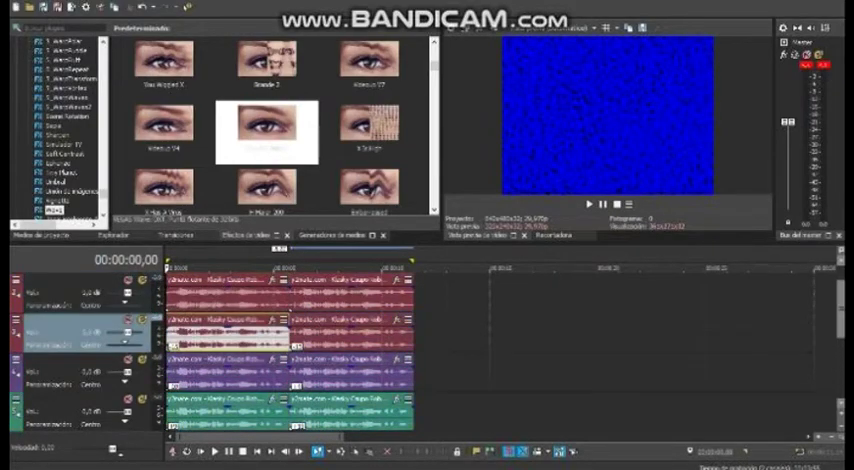
pyautogui.scroll(1, 296, 305)
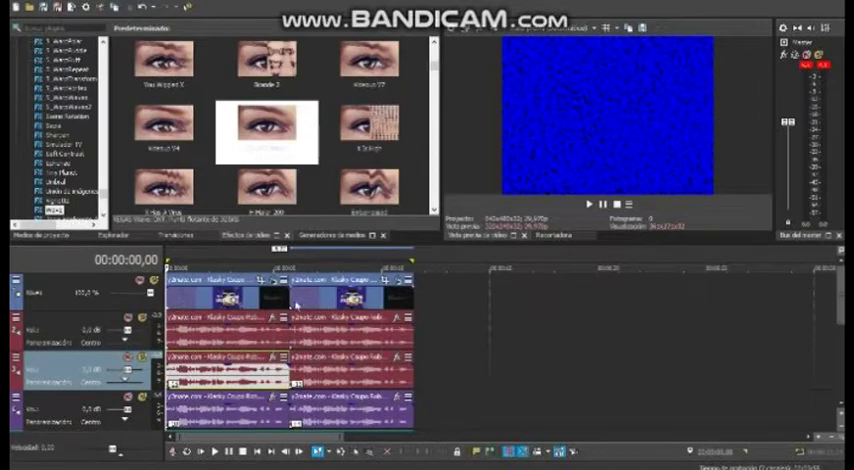
# - Replay the project from the start to preview the logo's gradient and sharpening effects
pyautogui.click(590, 207)
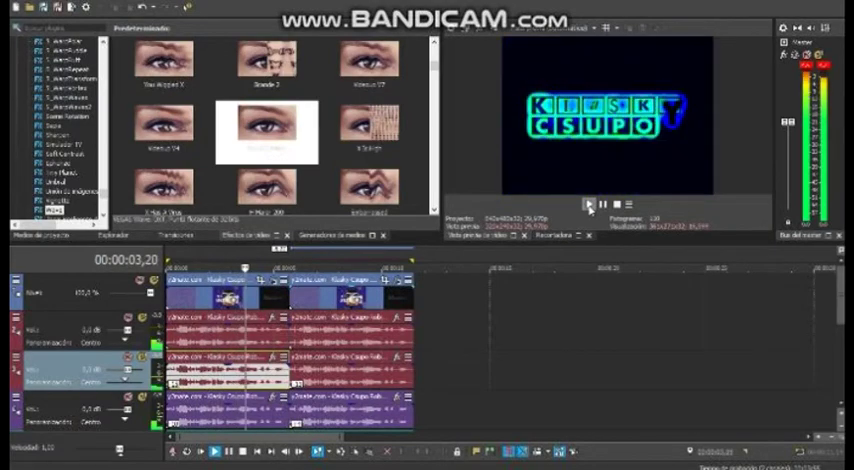
pyautogui.press('space')
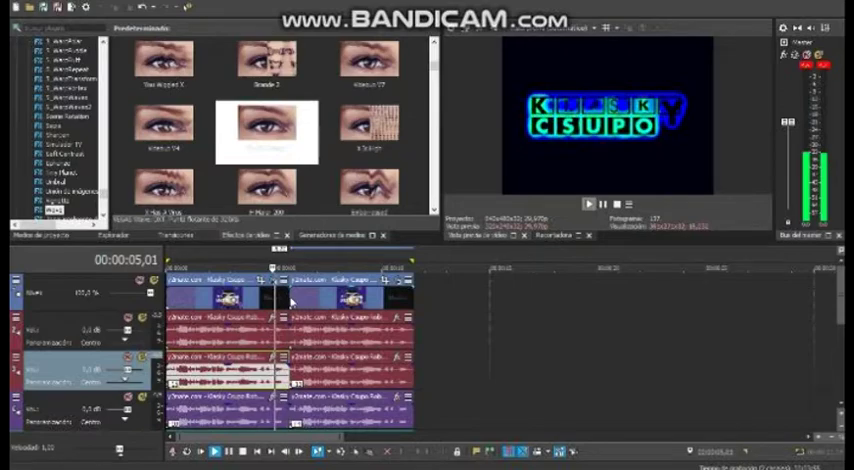
pyautogui.click(589, 204)
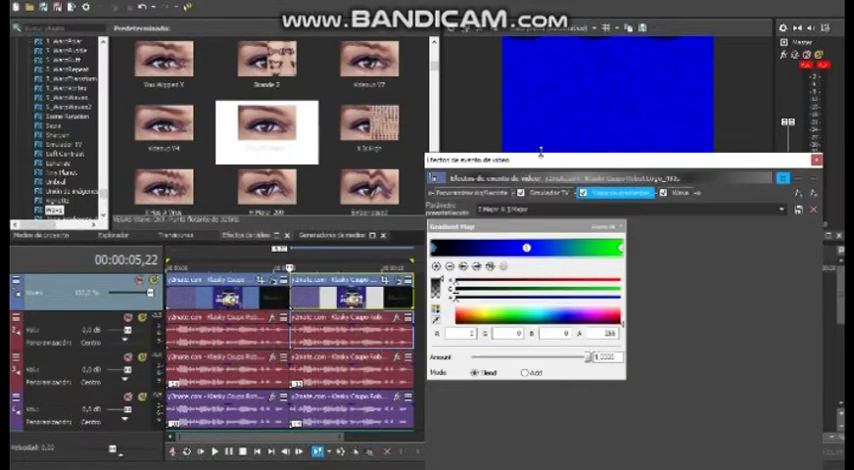
# - Edit the second logo event's TV Simulator Detail zoom and Line sync values, then return to Gradient Map
pyautogui.click(548, 193)
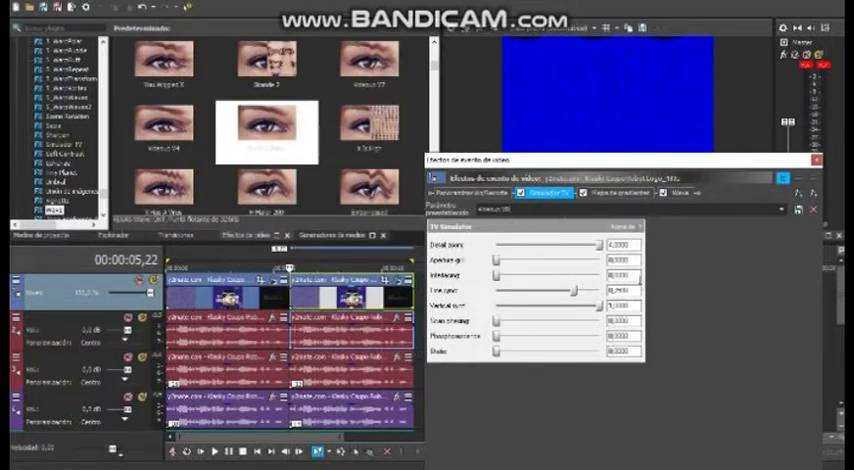
pyautogui.click(618, 244)
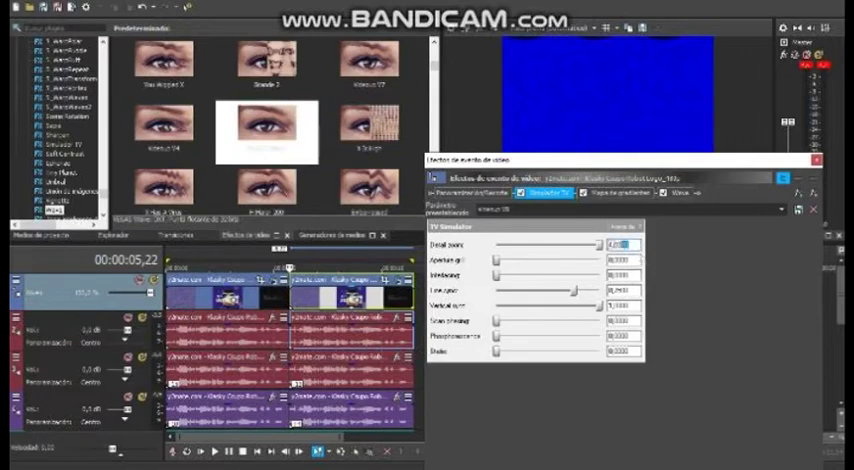
pyautogui.press('Return')
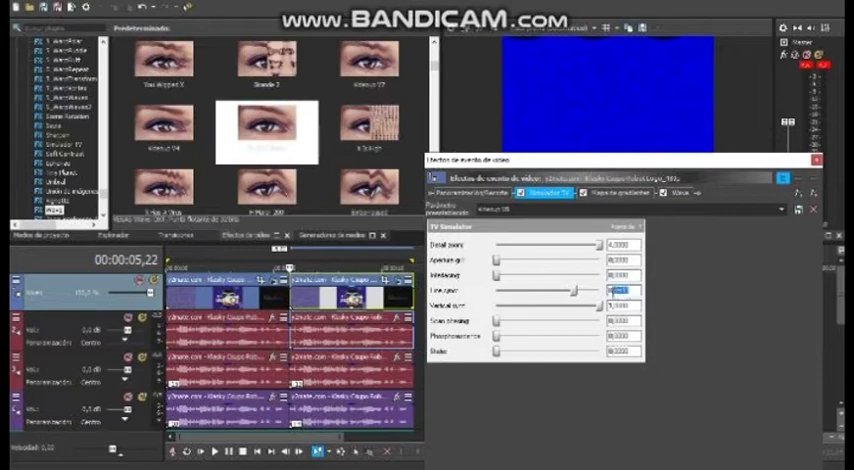
pyautogui.click(618, 290)
pyautogui.click(620, 244)
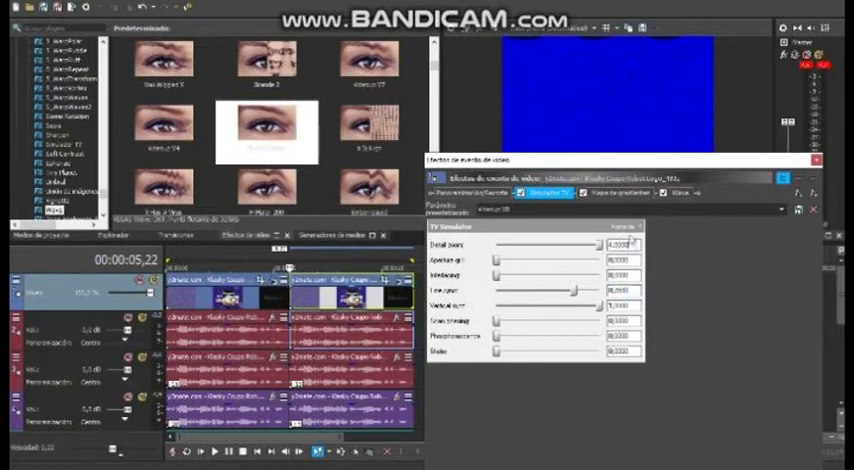
pyautogui.click(622, 193)
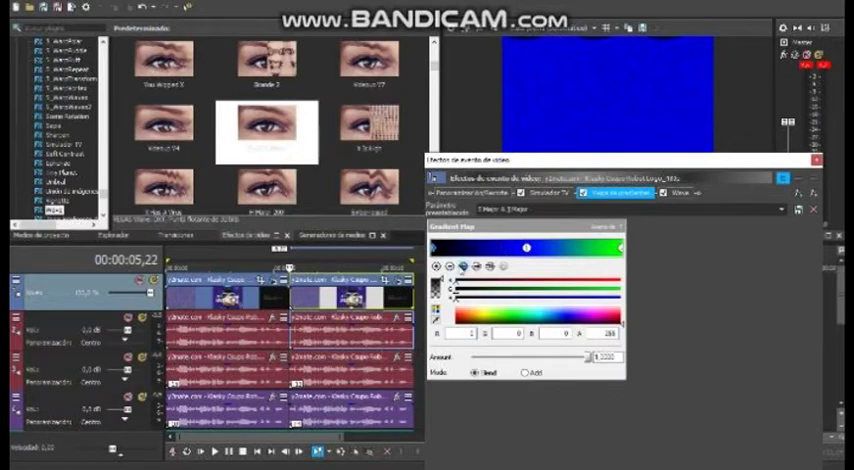
# - Check a gradient colour stop and the Wave settings, then close the Video Event FX window
pyautogui.click(527, 247)
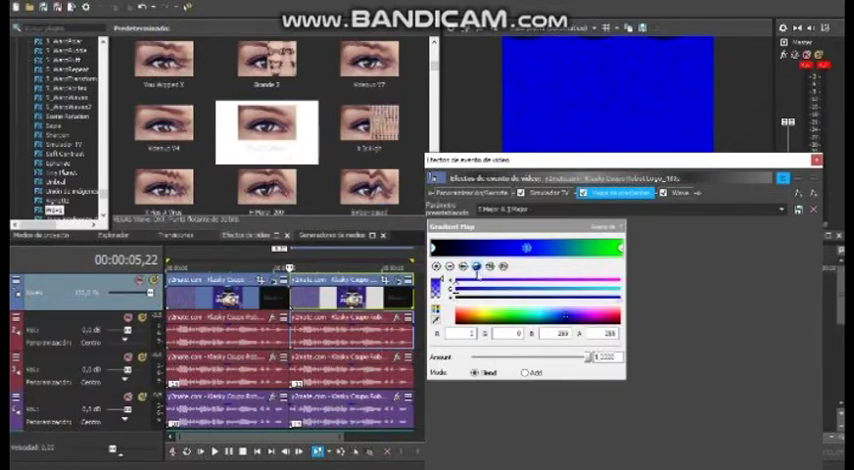
pyautogui.click(686, 194)
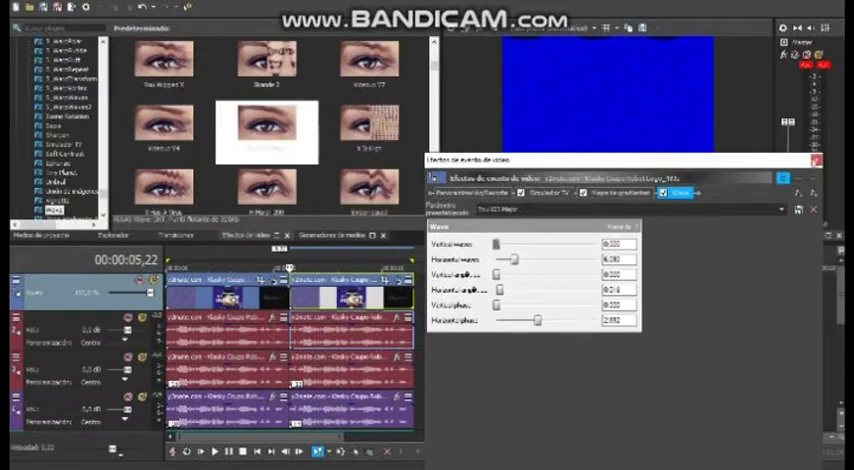
pyautogui.click(815, 159)
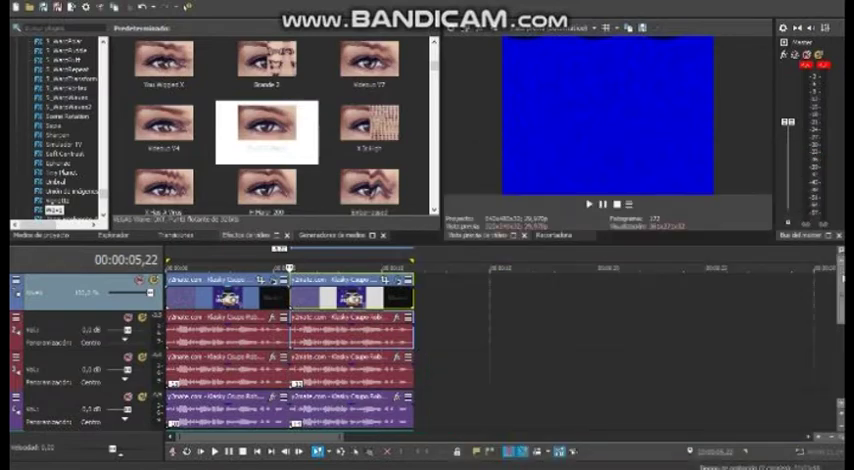
pyautogui.scroll(-3, 835, 293)
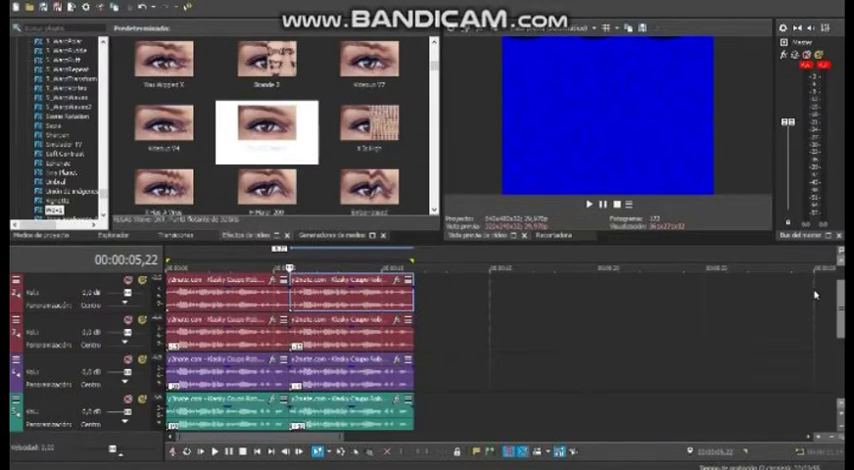
pyautogui.scroll(-1, 815, 300)
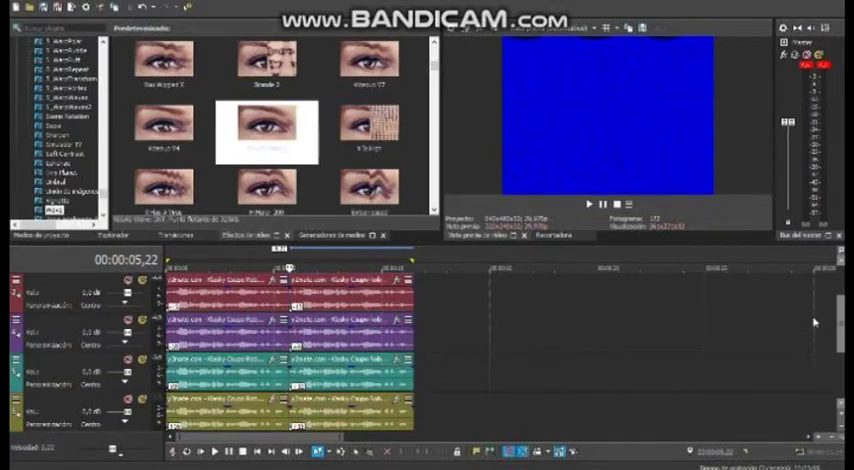
pyautogui.scroll(-2, 814, 321)
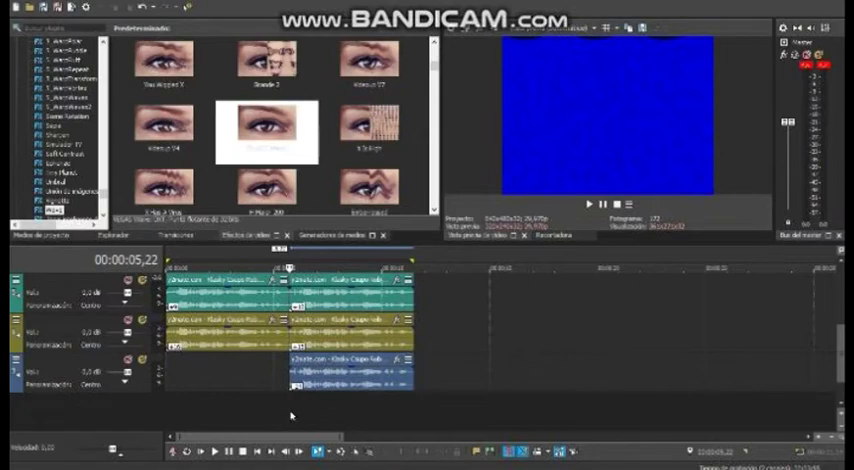
# - Start playing the project with the bottom audio tracks in view
pyautogui.press('space')
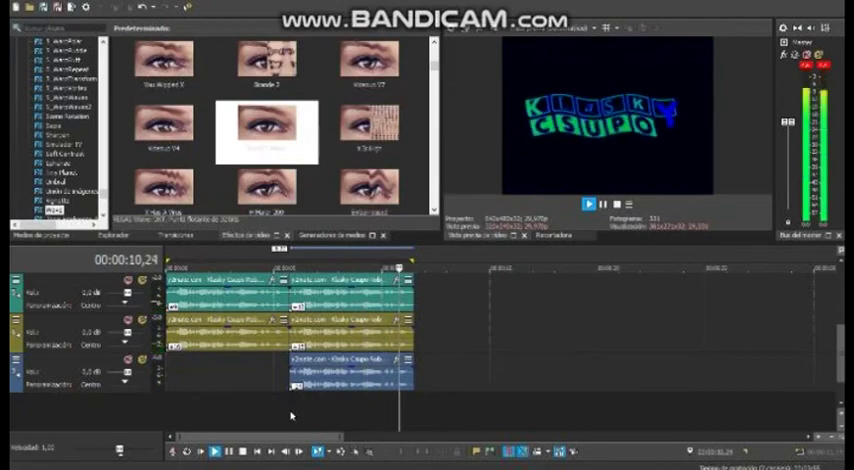
# - Stop the preview and return the cursor to about five seconds
pyautogui.press('space')
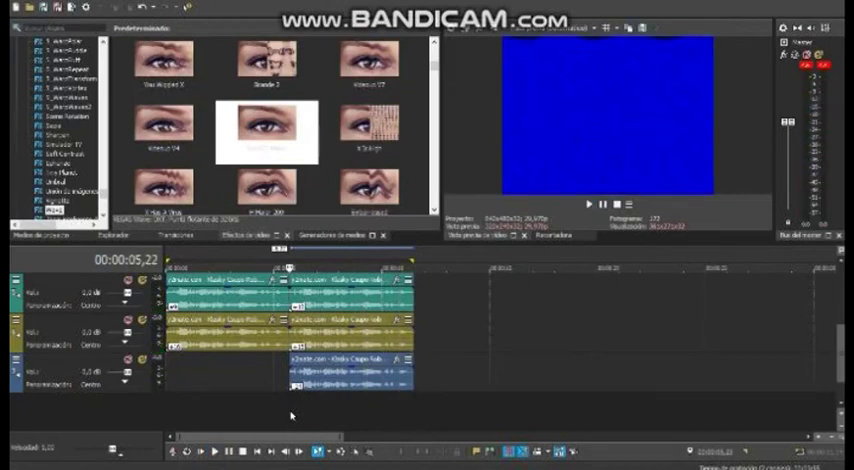